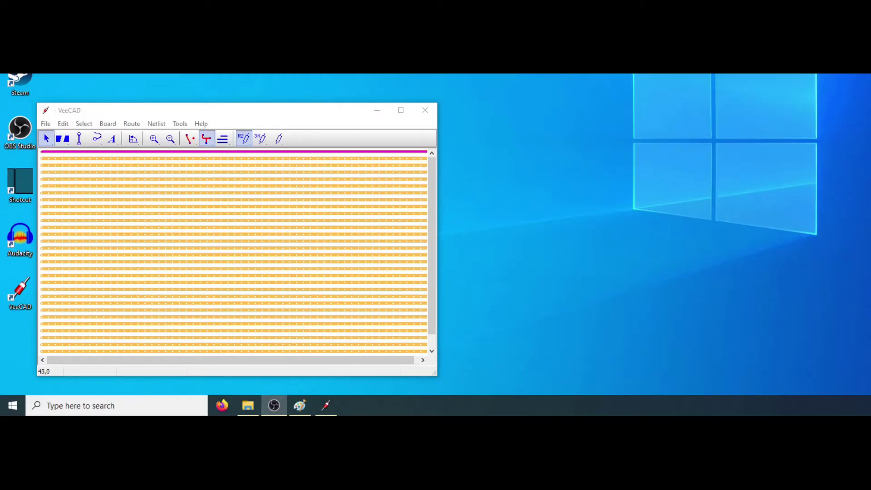
# Create an empty untitled stripboard in a second VeeCAD window.
pyautogui.click(43, 123)
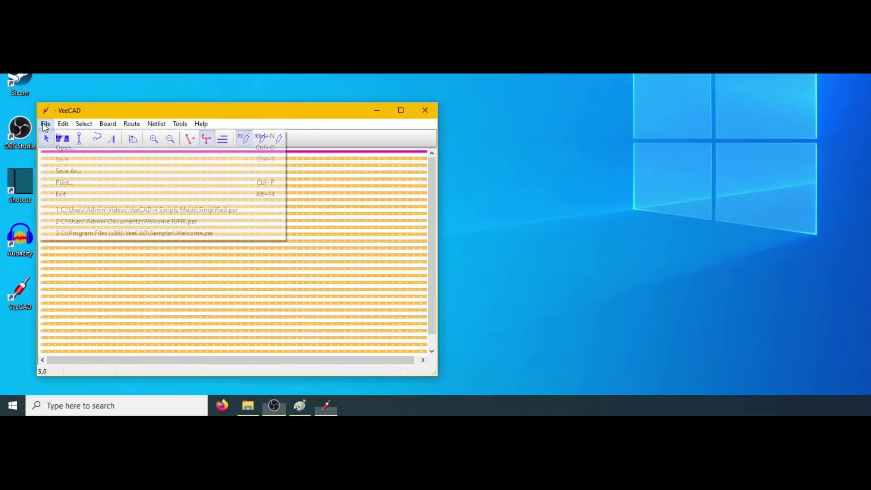
pyautogui.click(74, 137)
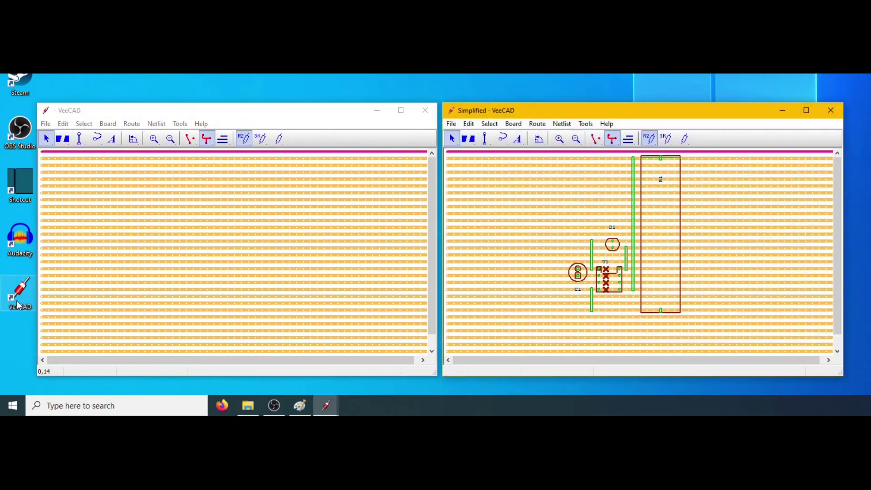
# Open V_Standard.per from C:\Program Files (x86)\VeeCAD\Library.
pyautogui.click(455, 125)
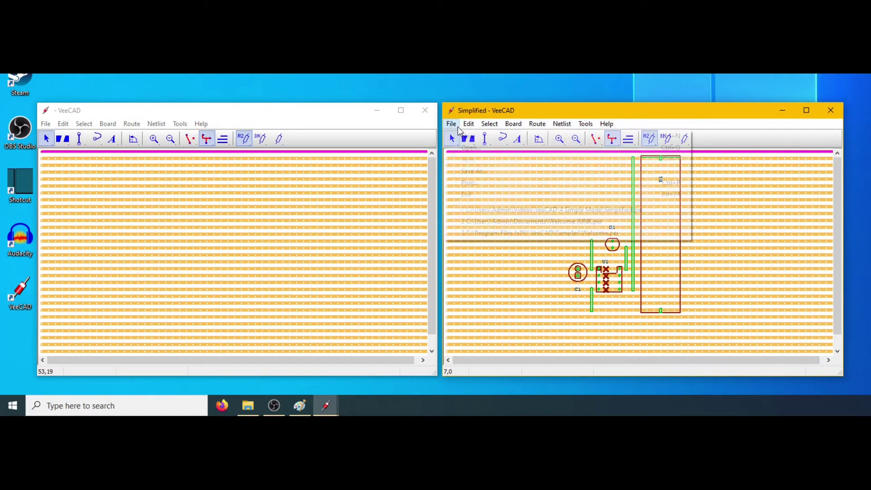
pyautogui.click(471, 148)
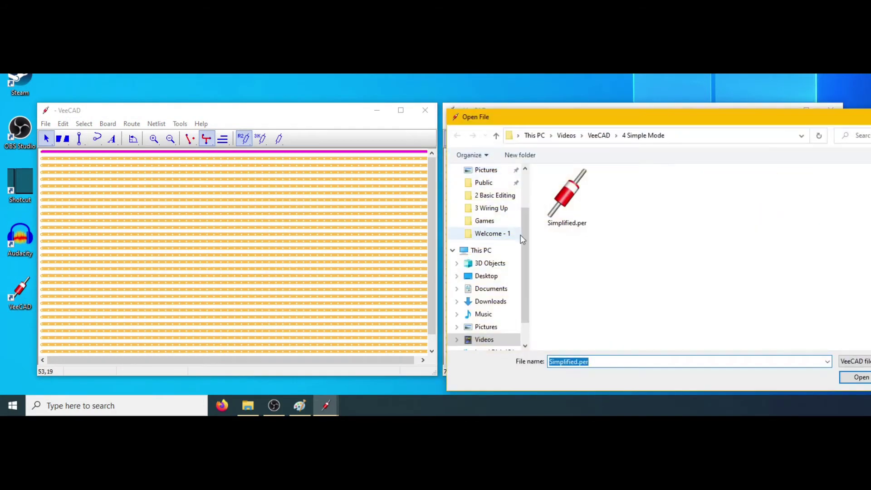
pyautogui.scroll(-2, 519, 265)
pyautogui.click(493, 314)
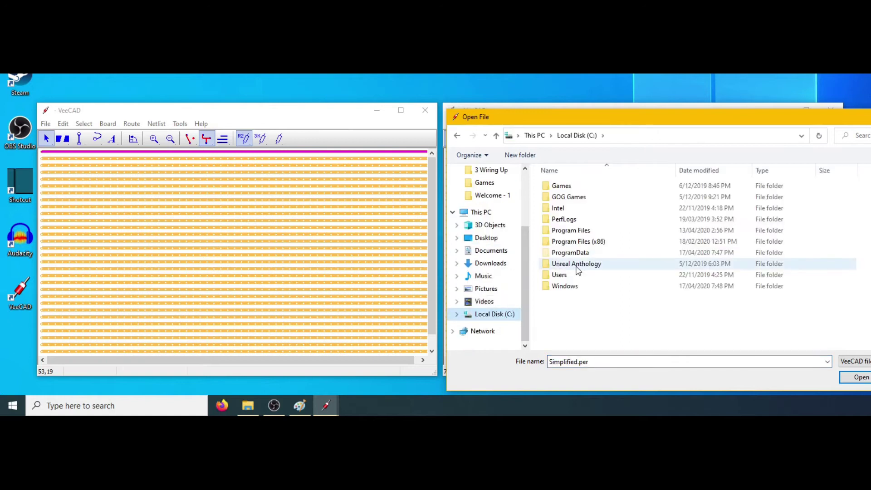
pyautogui.doubleClick(578, 241)
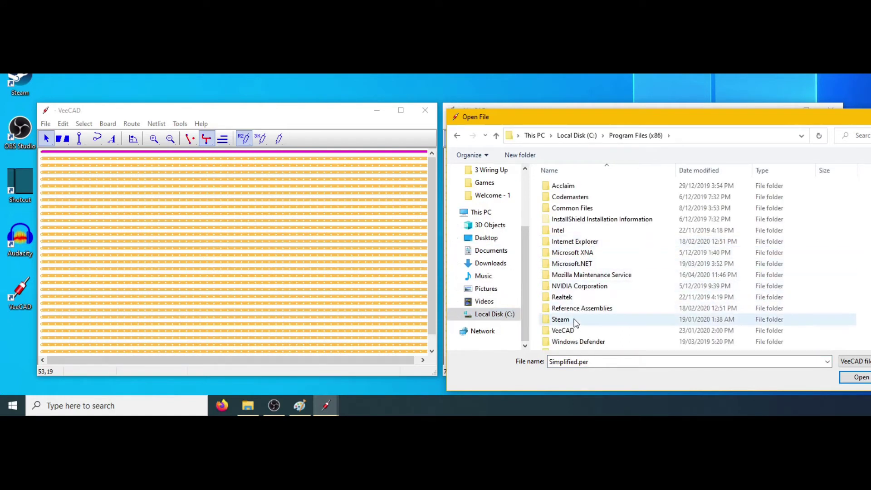
pyautogui.doubleClick(563, 331)
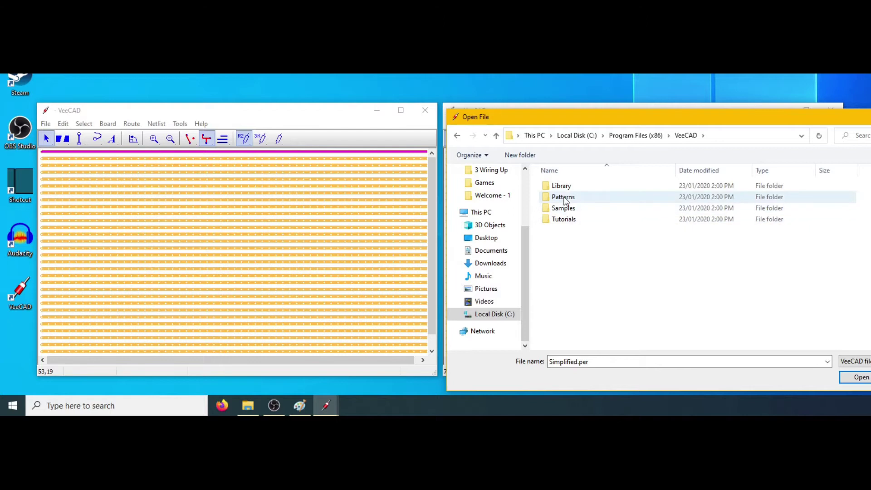
pyautogui.click(562, 187)
pyautogui.doubleClick(562, 187)
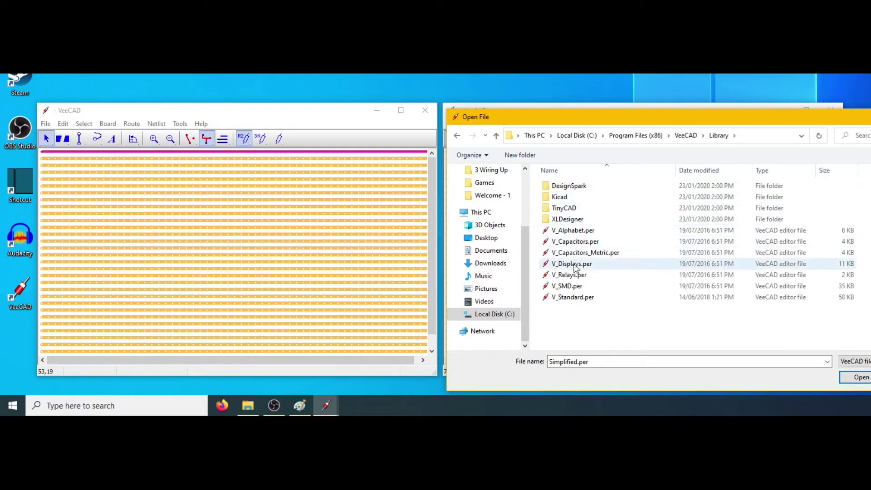
pyautogui.doubleClick(575, 298)
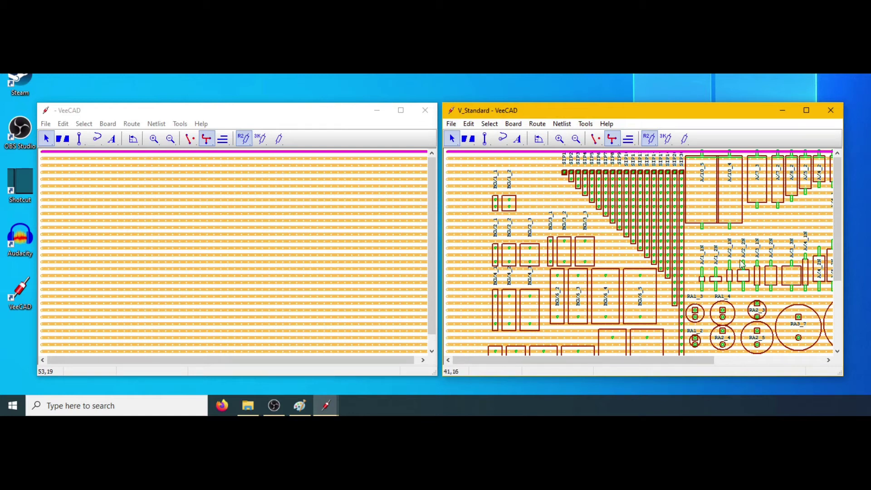
# Paste the LED footprint onto the new board's upper middle.
pyautogui.moveTo(839, 227); pyautogui.dragTo(842, 295)
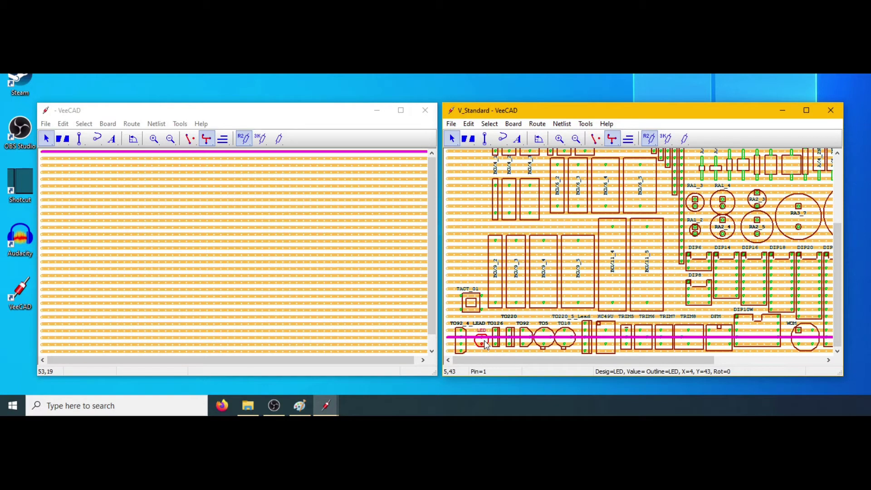
pyautogui.click(201, 247)
pyautogui.hotkey('ctrl', 'v')
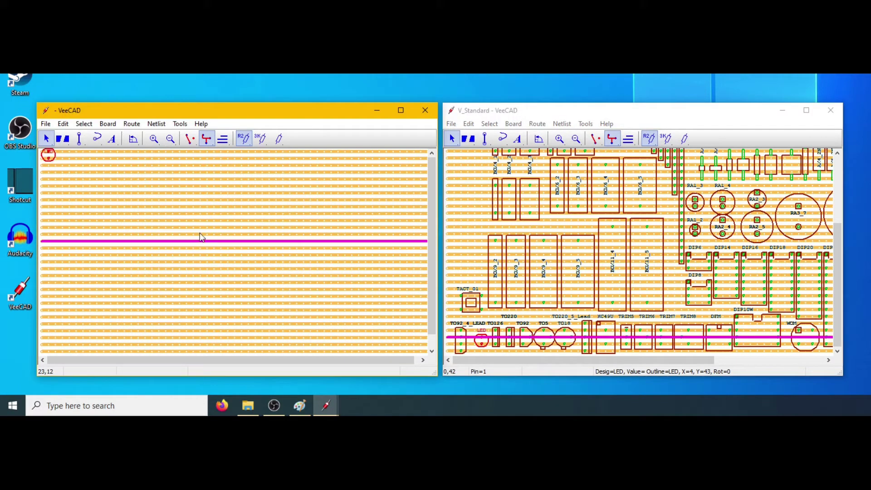
pyautogui.moveTo(47, 158); pyautogui.dragTo(187, 182)
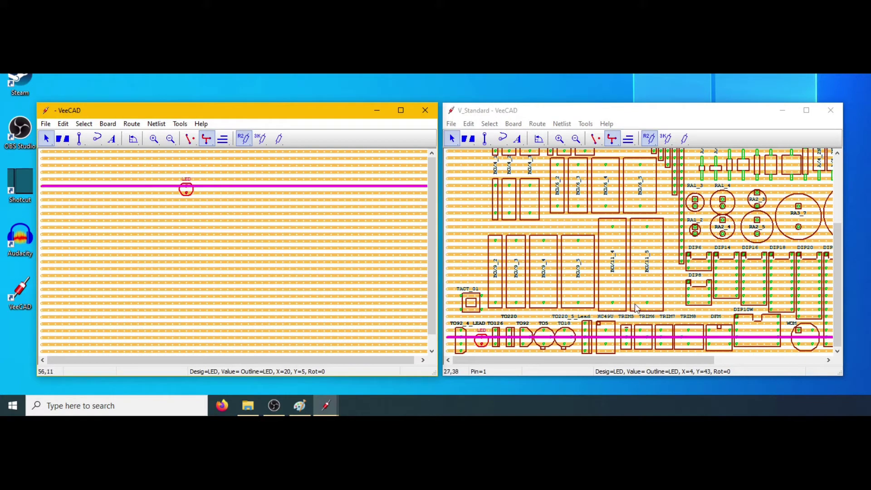
# Copy the DIP8 footprint onto the board just below the LED.
pyautogui.click(704, 294)
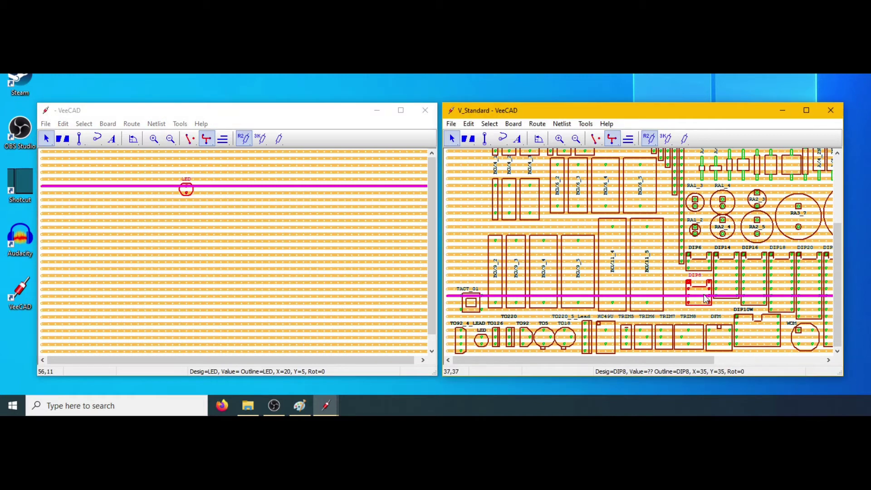
pyautogui.click(297, 272)
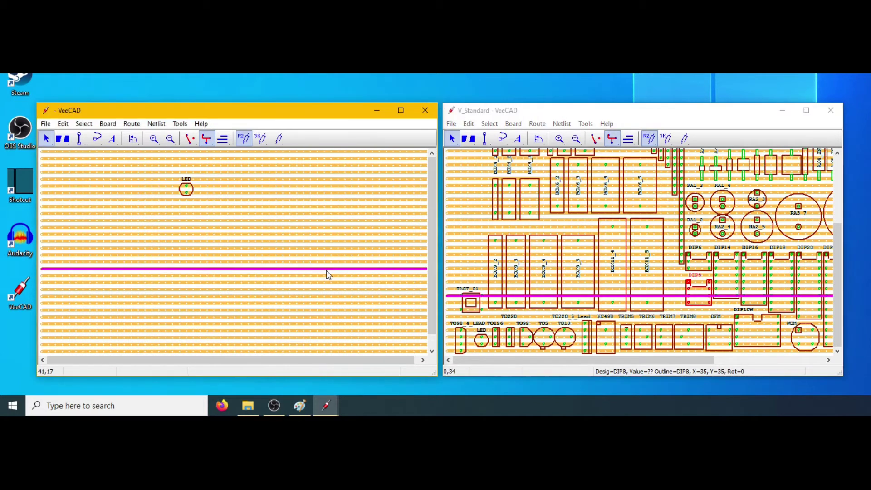
pyautogui.hotkey('ctrl', 'v')
pyautogui.moveTo(58, 169); pyautogui.dragTo(196, 224)
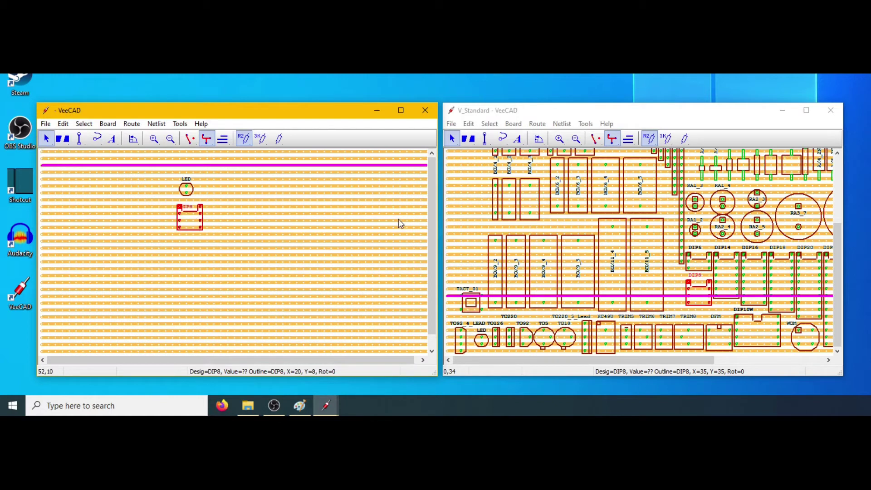
# Copy the RA1_3 footprint onto the board below DIP8.
pyautogui.click(697, 207)
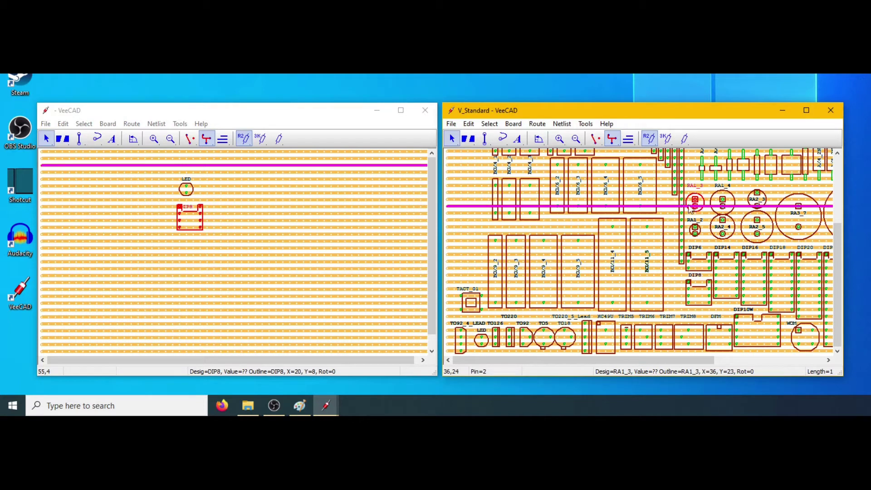
pyautogui.click(141, 222)
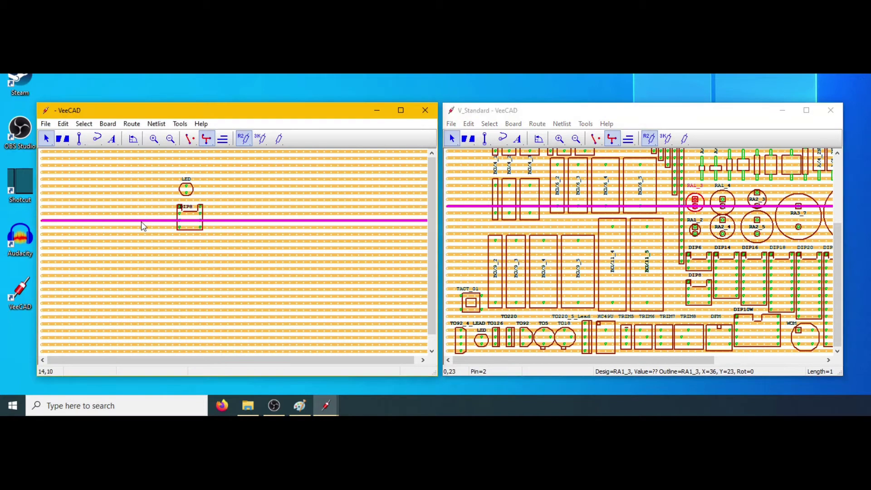
pyautogui.hotkey('ctrl', 'v')
pyautogui.moveTo(48, 167); pyautogui.dragTo(187, 263)
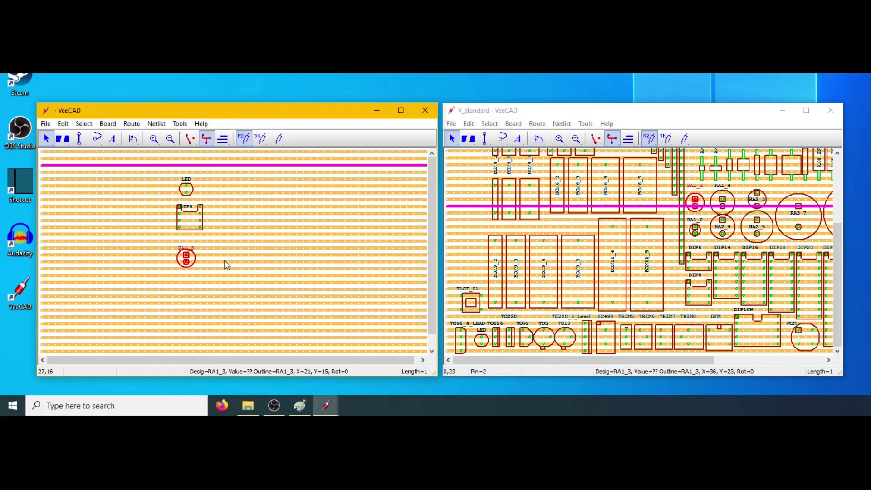
pyautogui.click(190, 256)
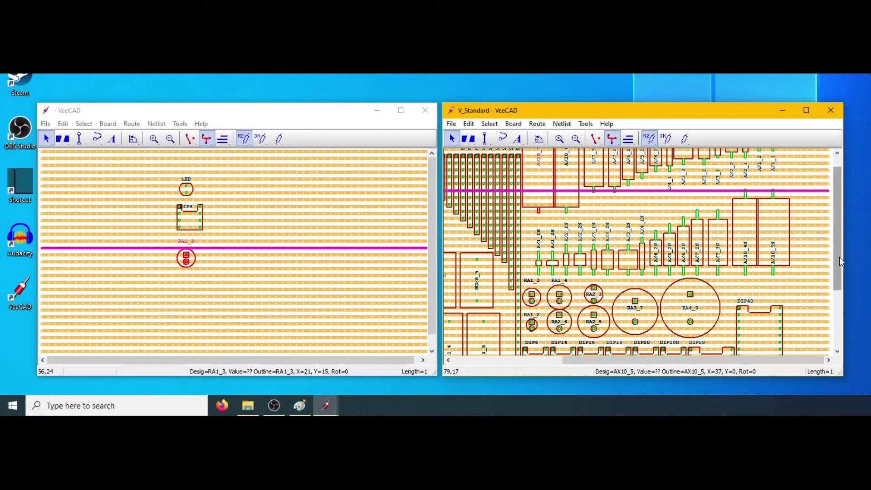
# Paste the AX10_5 axial footprint onto the board left of the LED and DIP8.
pyautogui.moveTo(839, 256); pyautogui.dragTo(839, 225)
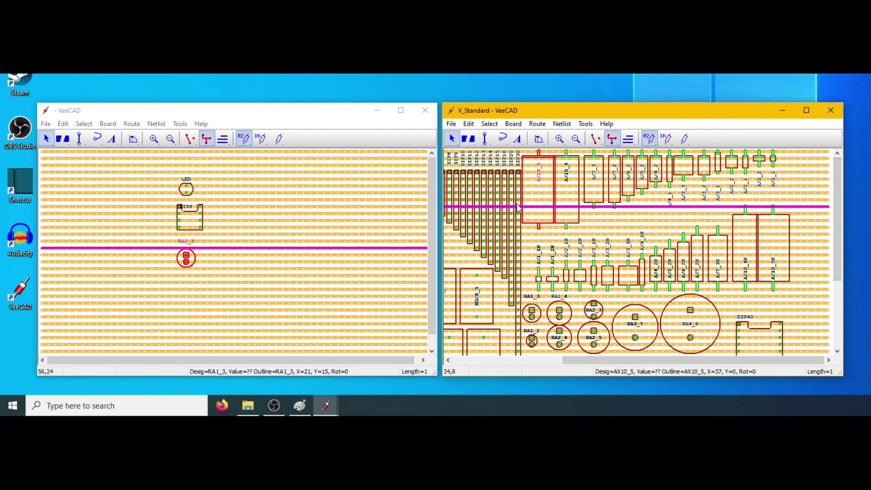
pyautogui.click(107, 215)
pyautogui.hotkey('ctrl', 'v')
pyautogui.moveTo(71, 192); pyautogui.dragTo(147, 224)
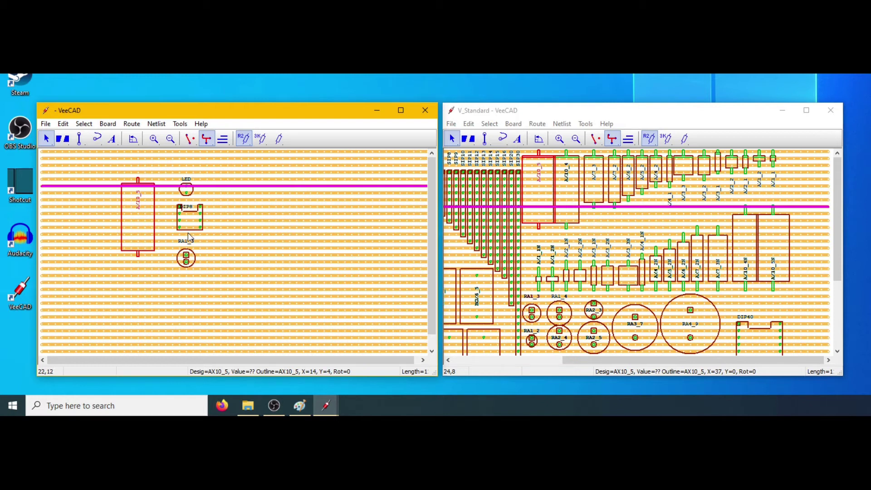
pyautogui.click(106, 124)
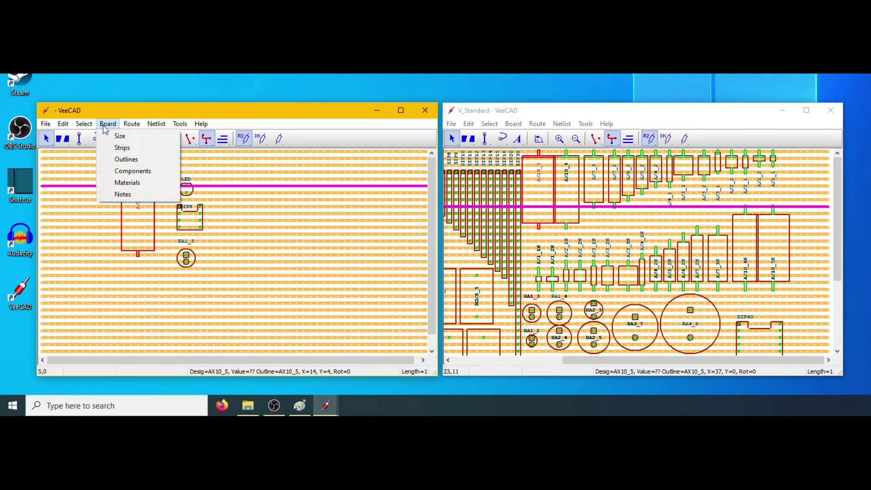
# Give the AX10_5 outline body length 23, body width 6, with No Import ticked.
pyautogui.click(126, 160)
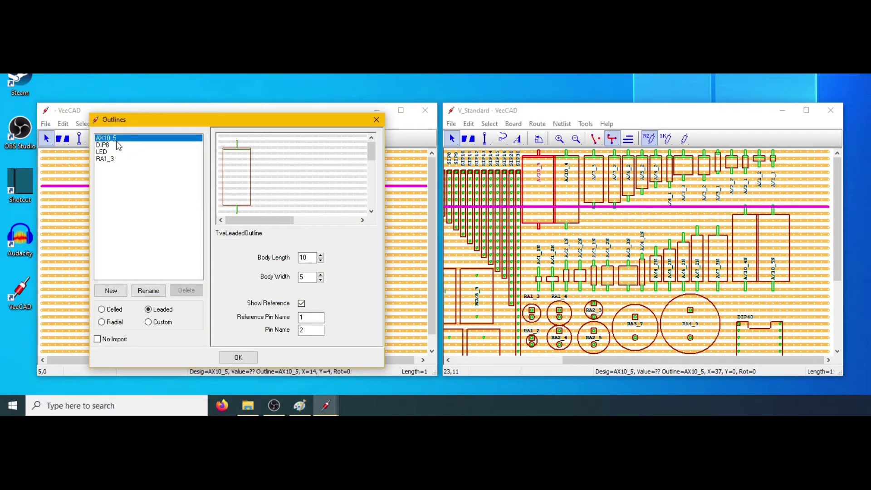
pyautogui.doubleClick(301, 258)
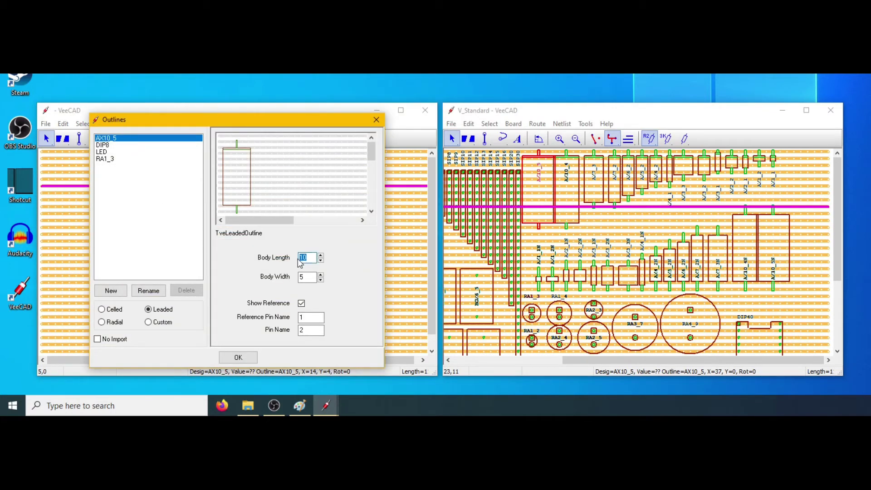
pyautogui.click(321, 256)
pyautogui.click(320, 256)
pyautogui.click(321, 256)
pyautogui.click(321, 255)
pyautogui.click(320, 275)
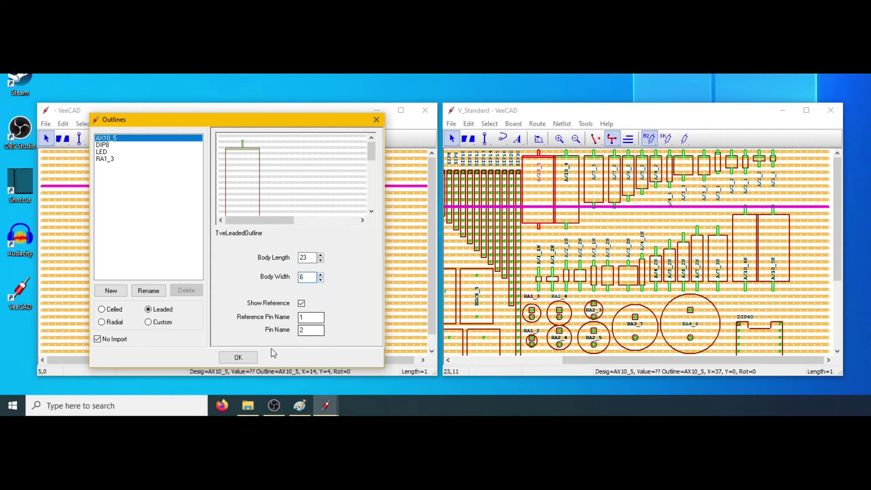
# Apply the outline and stretch AX10_5 down from the board's top edge at X=27, Y=0.
pyautogui.click(238, 357)
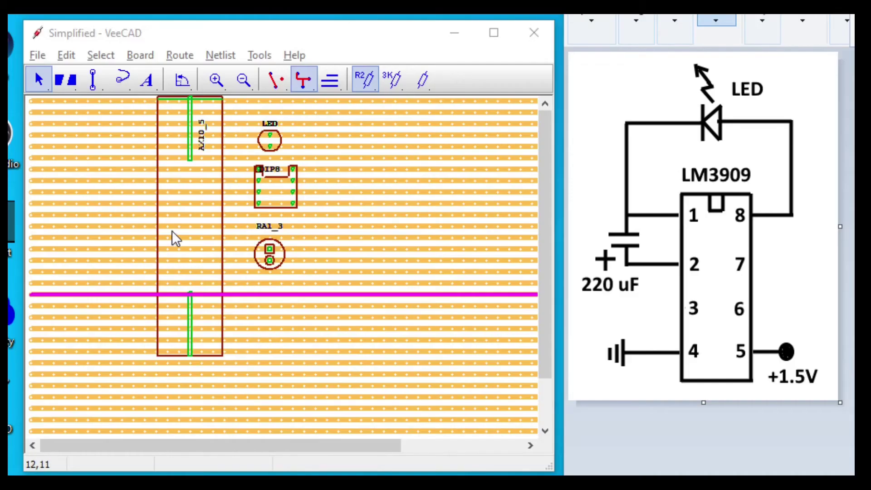
pyautogui.moveTo(172, 231); pyautogui.dragTo(330, 228)
pyautogui.moveTo(339, 298); pyautogui.dragTo(339, 412)
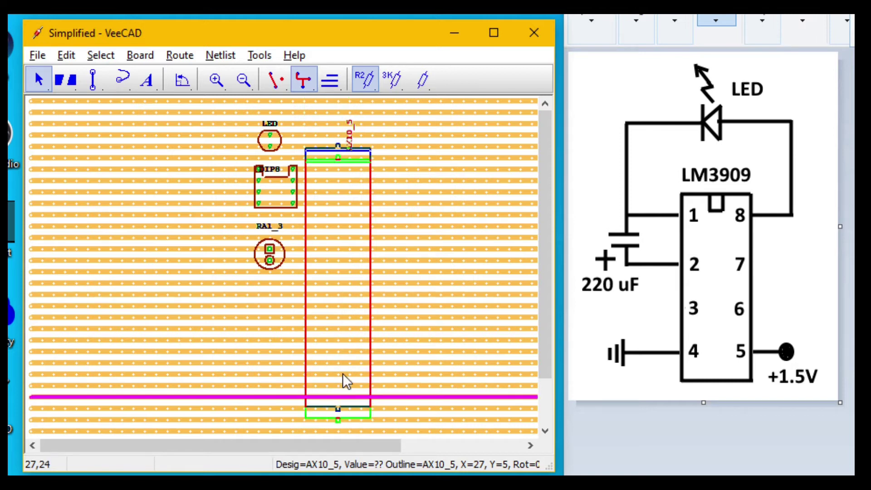
pyautogui.moveTo(342, 374); pyautogui.dragTo(345, 338)
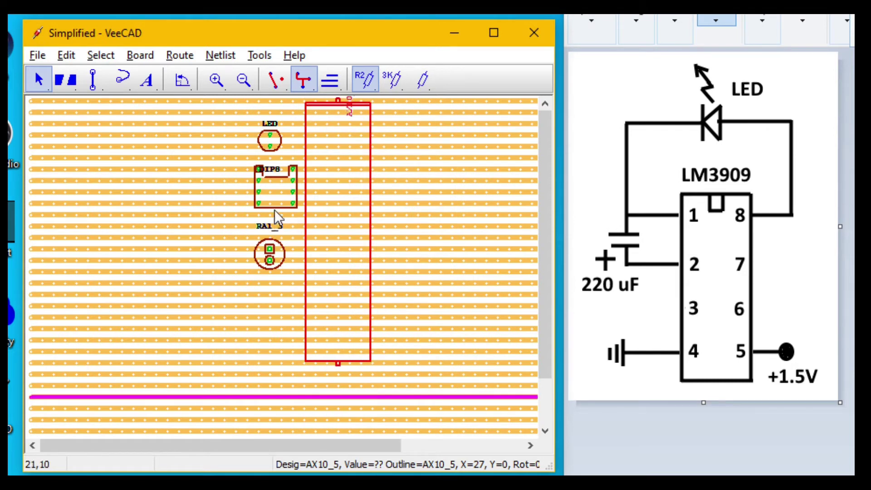
# Regroup DIP8, RA1_3 and the LED beside AX10_5.
pyautogui.moveTo(277, 194); pyautogui.dragTo(264, 306)
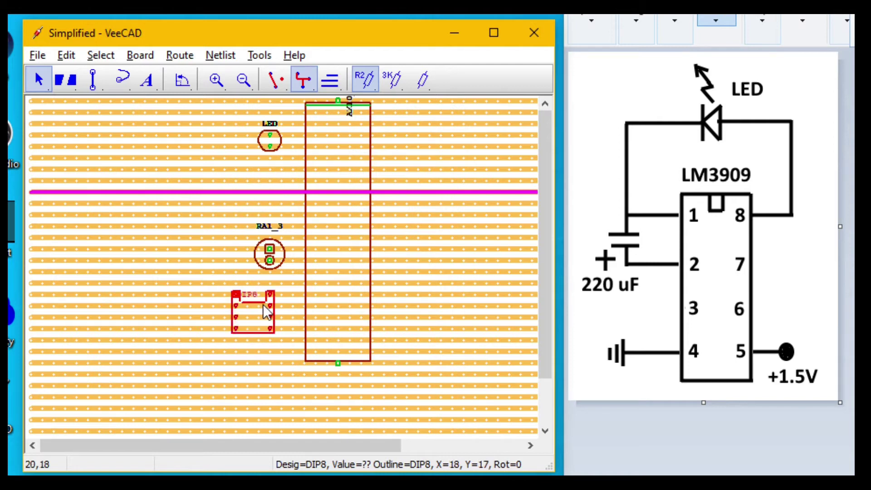
pyautogui.moveTo(270, 255); pyautogui.dragTo(169, 301)
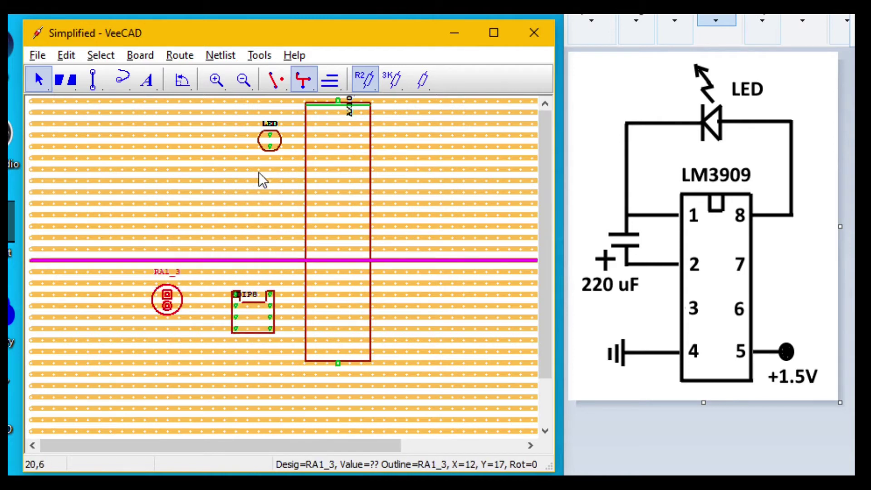
pyautogui.moveTo(270, 143); pyautogui.dragTo(253, 272)
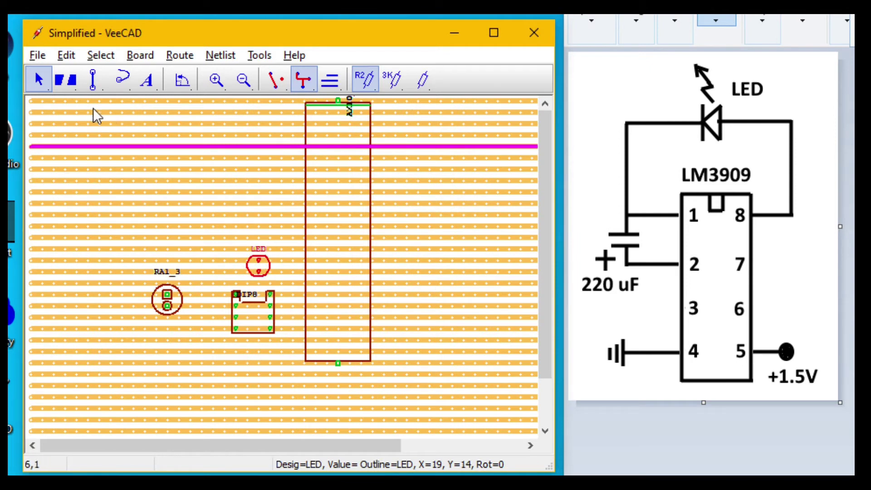
# Cut strip breaks between DIP8's pin rows and raise the LED from Y=14 to Y=13.
pyautogui.click(251, 299)
pyautogui.moveTo(253, 303); pyautogui.dragTo(249, 333)
pyautogui.press('Escape')
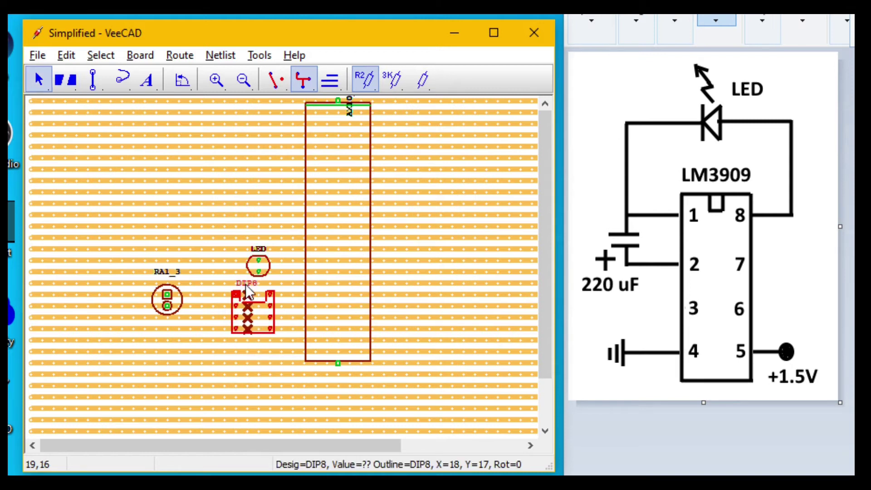
pyautogui.click(265, 261)
pyautogui.moveTo(266, 260); pyautogui.dragTo(266, 250)
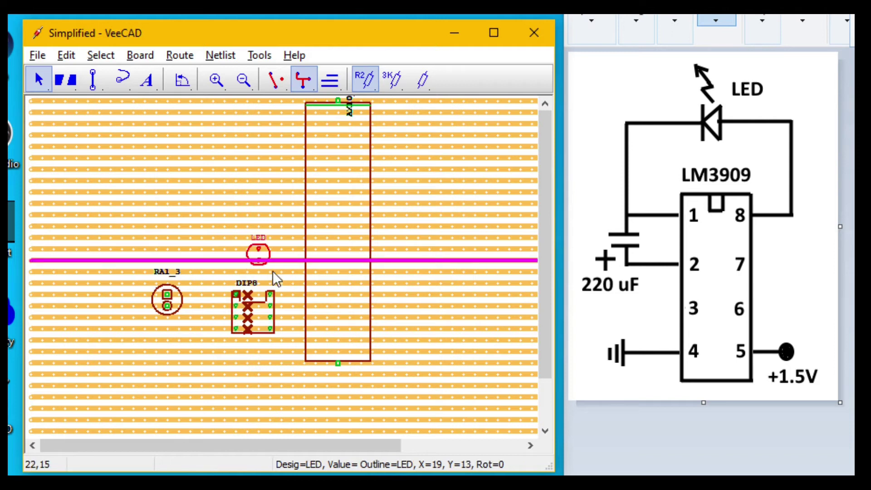
# Add links from DIP8 to the top strip, the LED row and the strip below.
pyautogui.click(93, 80)
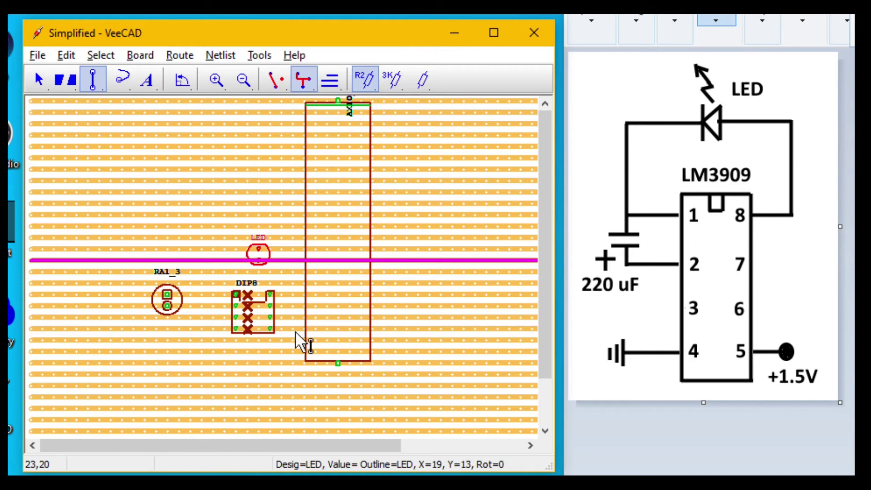
pyautogui.moveTo(295, 330); pyautogui.dragTo(299, 104)
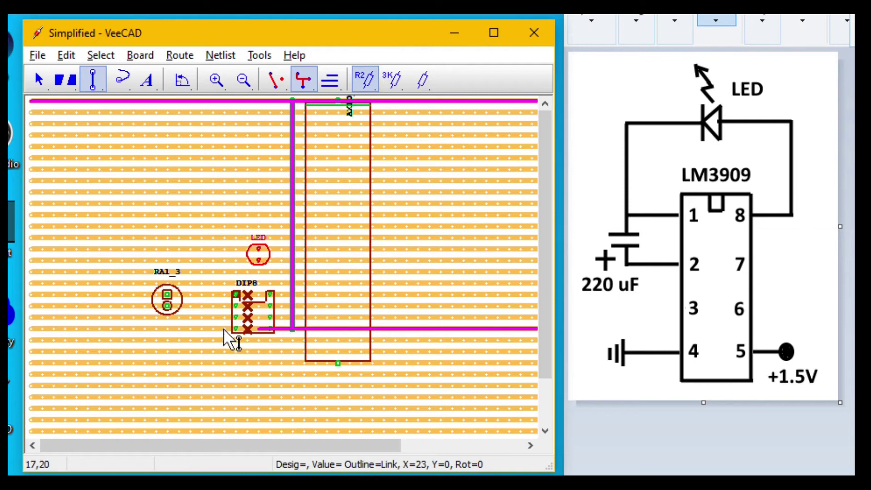
pyautogui.moveTo(225, 331); pyautogui.dragTo(229, 370)
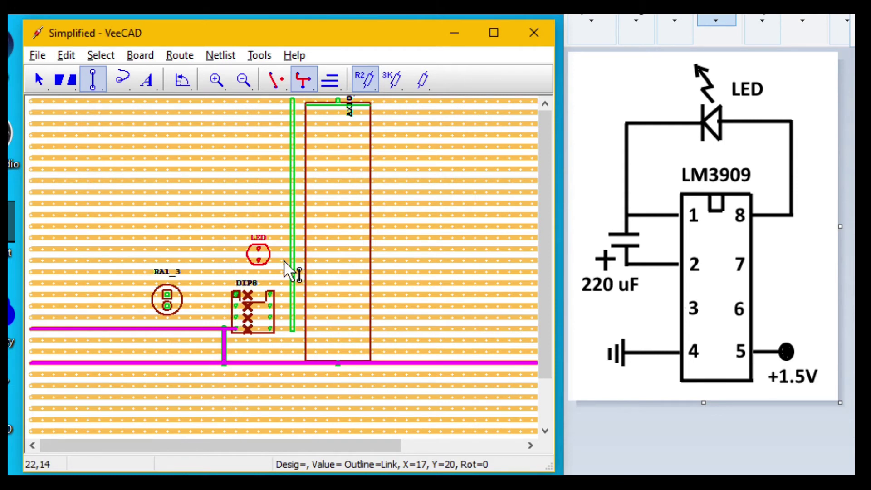
pyautogui.moveTo(285, 262); pyautogui.dragTo(283, 295)
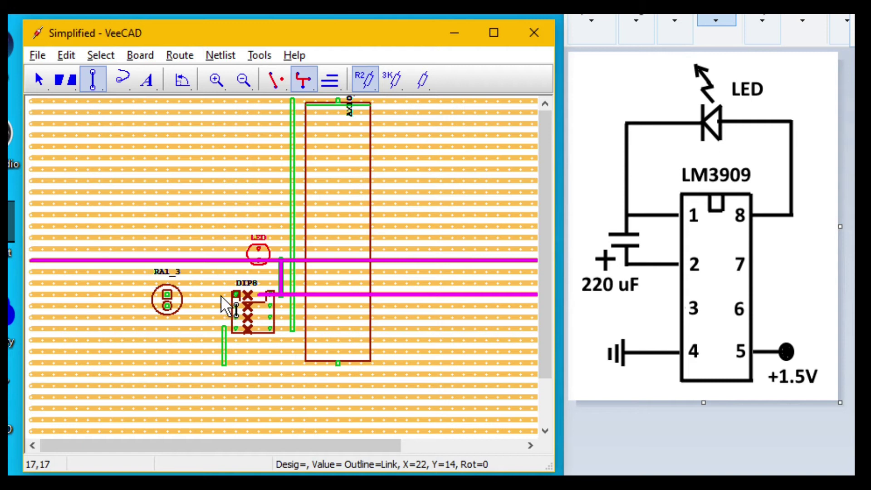
pyautogui.moveTo(225, 295); pyautogui.dragTo(224, 249)
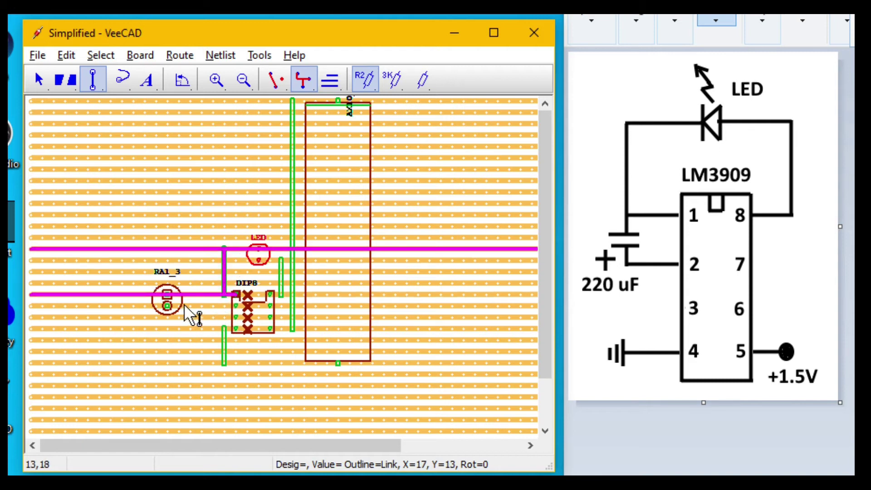
# Rotate the RA1_3 capacitor 180° and move it next to DIP8.
pyautogui.press('Escape')
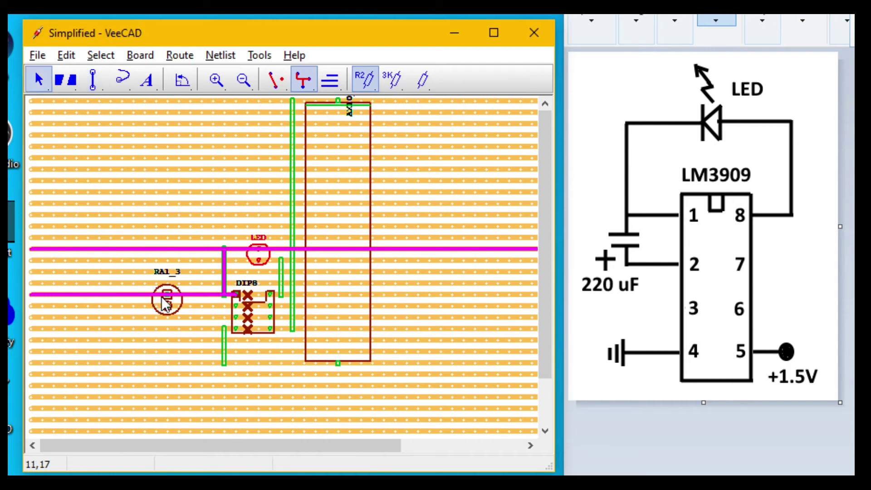
pyautogui.click(170, 303)
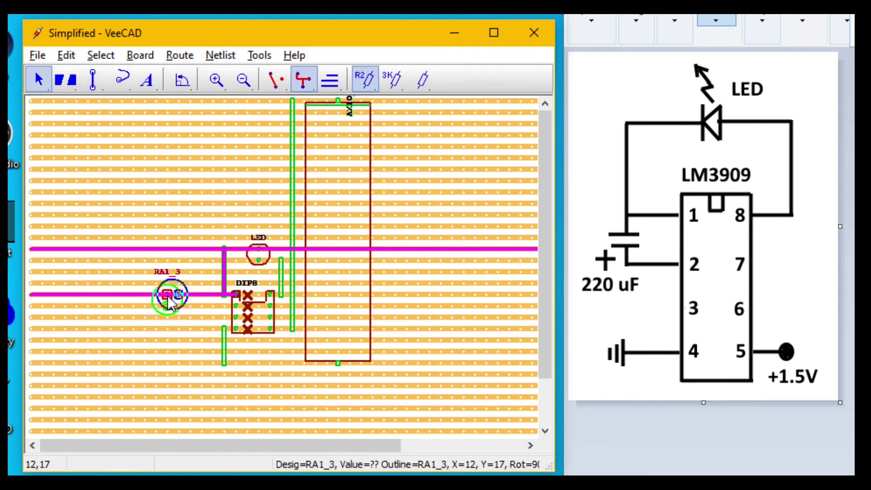
pyautogui.press('r')
pyautogui.moveTo(202, 316); pyautogui.dragTo(207, 317)
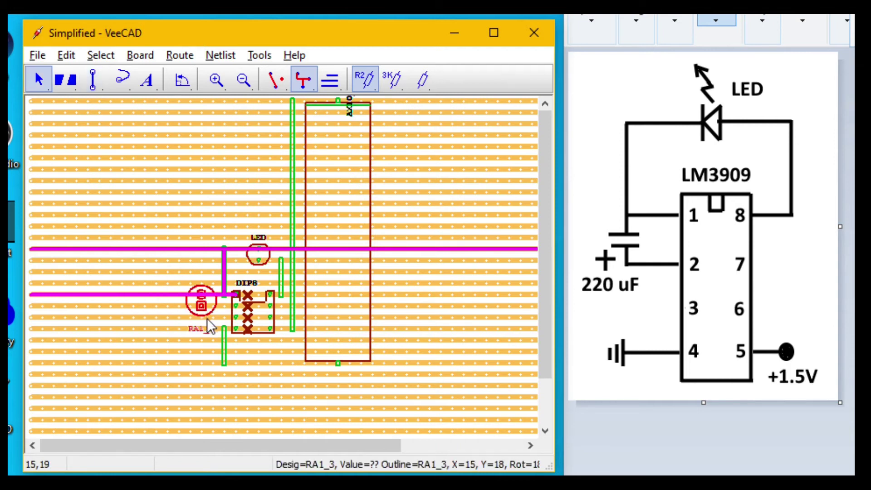
# Set the capacitor's designator to C1.
pyautogui.rightClick(201, 330)
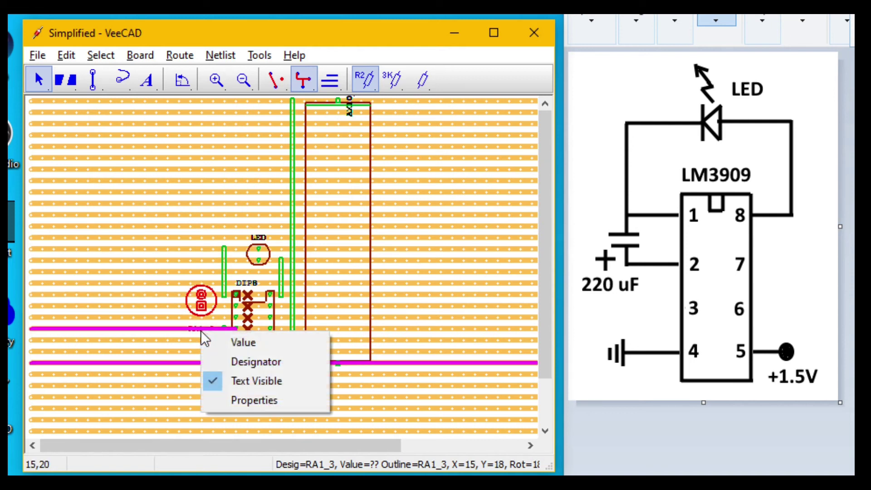
pyautogui.click(237, 358)
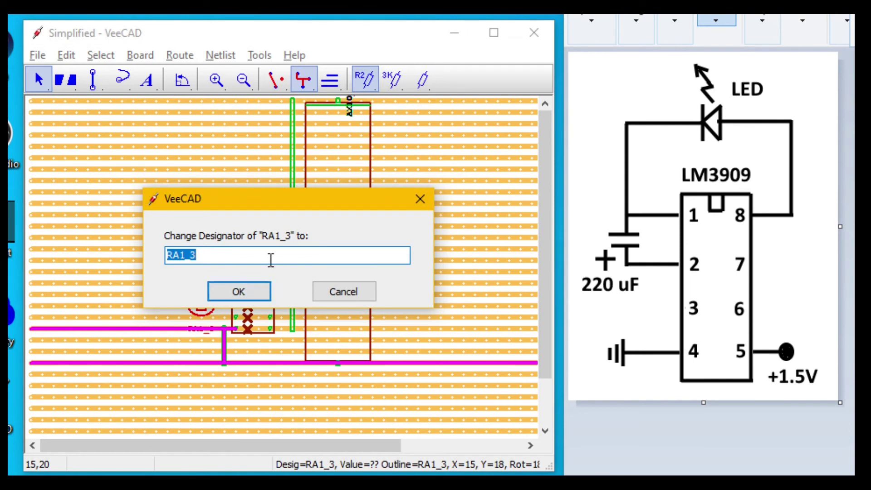
pyautogui.moveTo(274, 205); pyautogui.dragTo(274, 158)
pyautogui.write('C1')
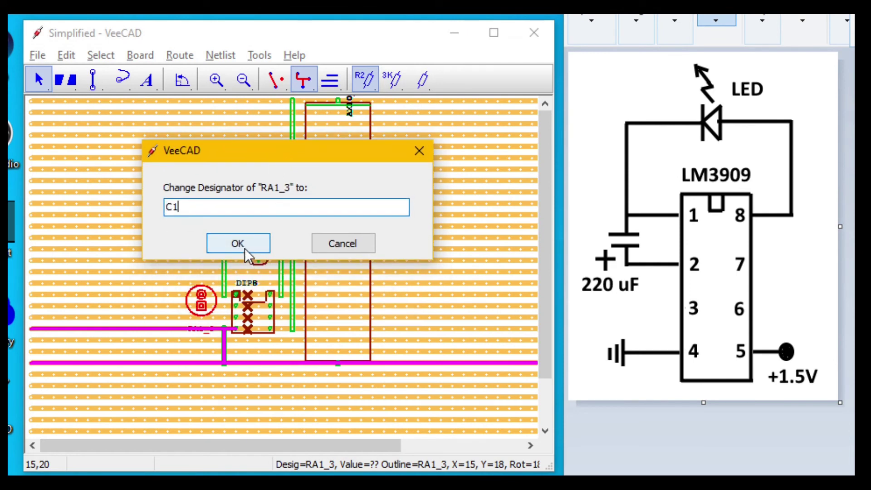
pyautogui.click(244, 248)
# Rename the DIP8 chip to U1 and the LED to D1.
pyautogui.rightClick(248, 285)
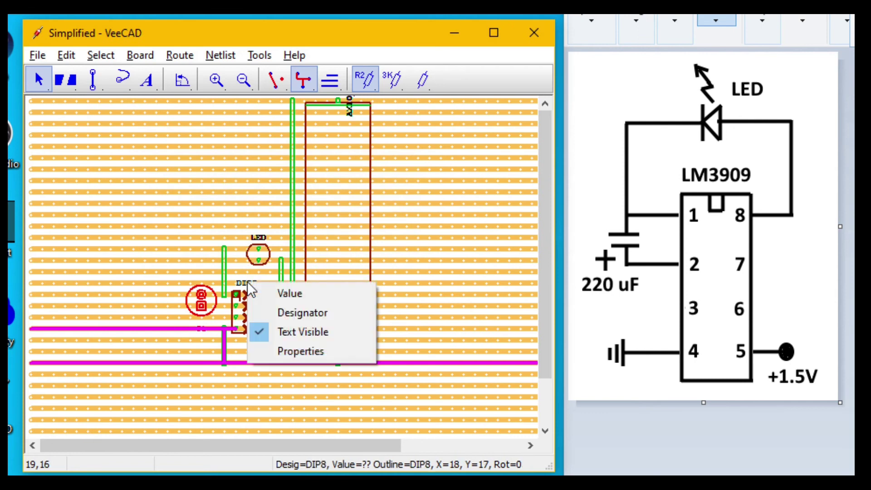
pyautogui.click(295, 312)
pyautogui.write('U1')
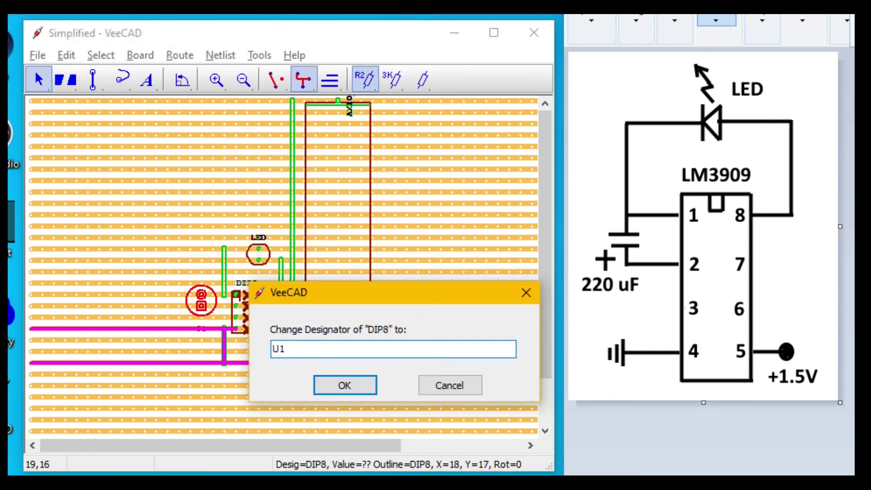
pyautogui.press('Return')
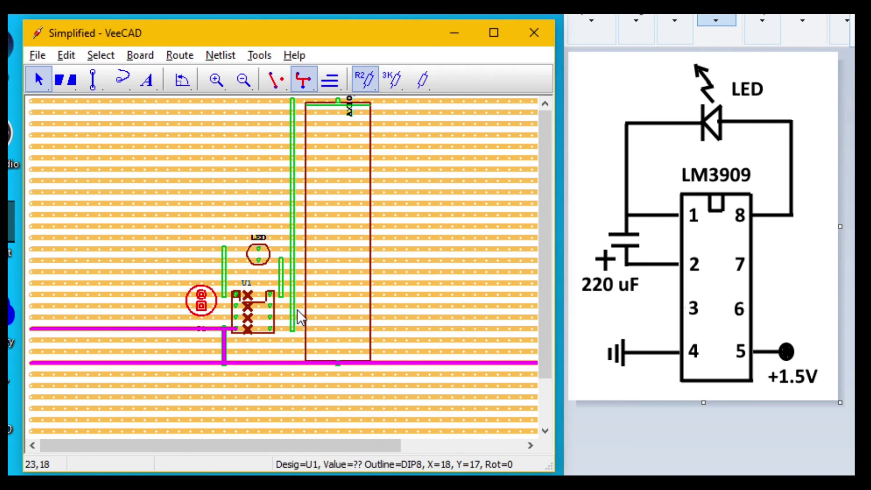
pyautogui.rightClick(261, 252)
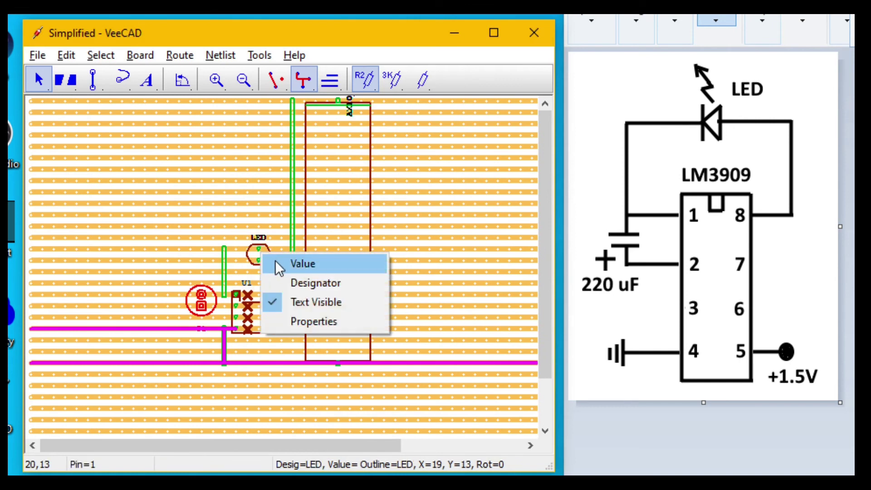
pyautogui.click(293, 285)
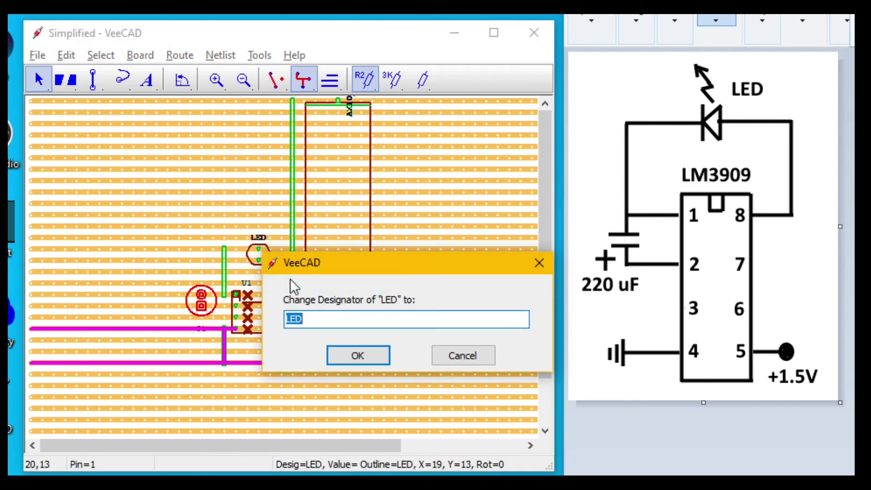
pyautogui.write('D1')
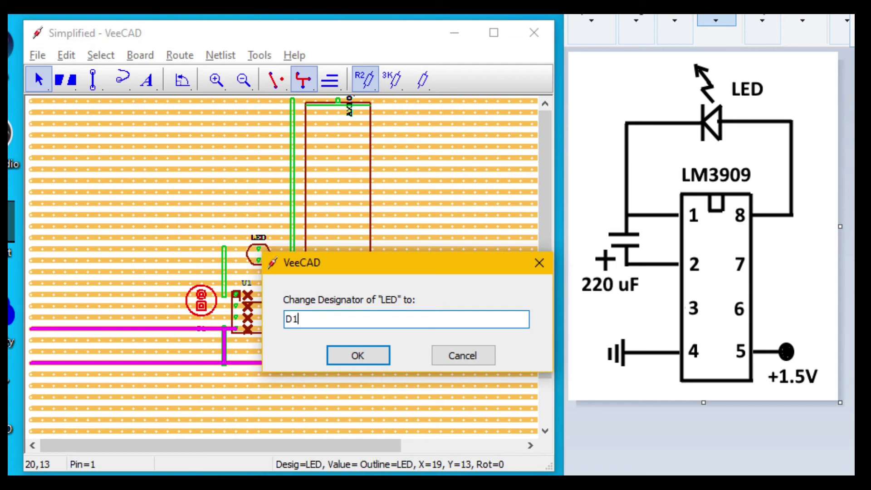
pyautogui.click(379, 359)
# Move the AX10_5 label inside the part and rename it B1.
pyautogui.click(349, 107)
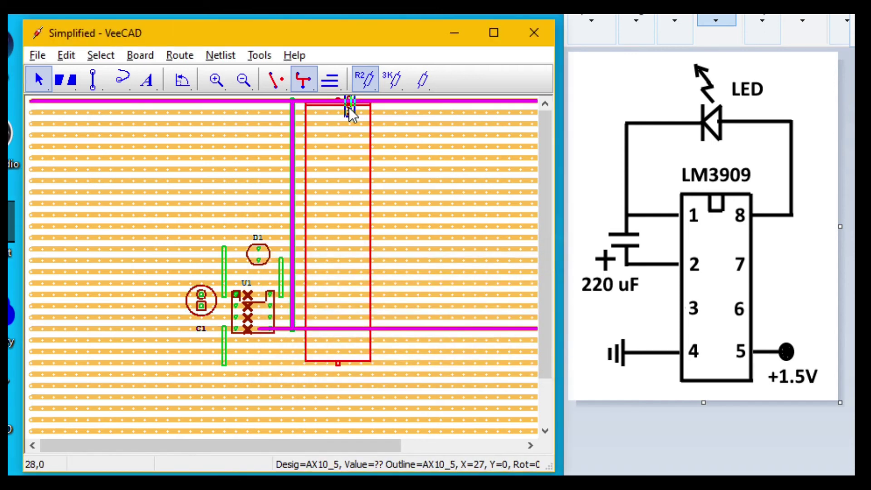
pyautogui.moveTo(348, 153); pyautogui.dragTo(335, 121)
pyautogui.rightClick(335, 124)
pyautogui.click(356, 160)
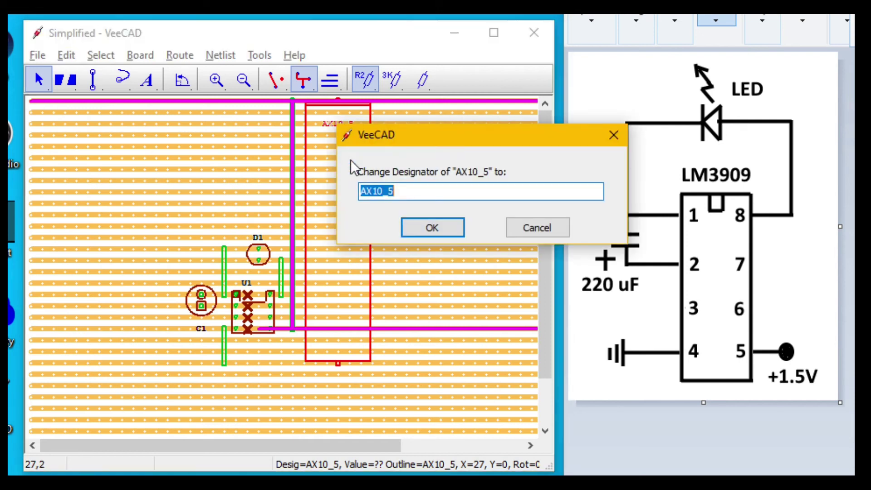
pyautogui.write('B1')
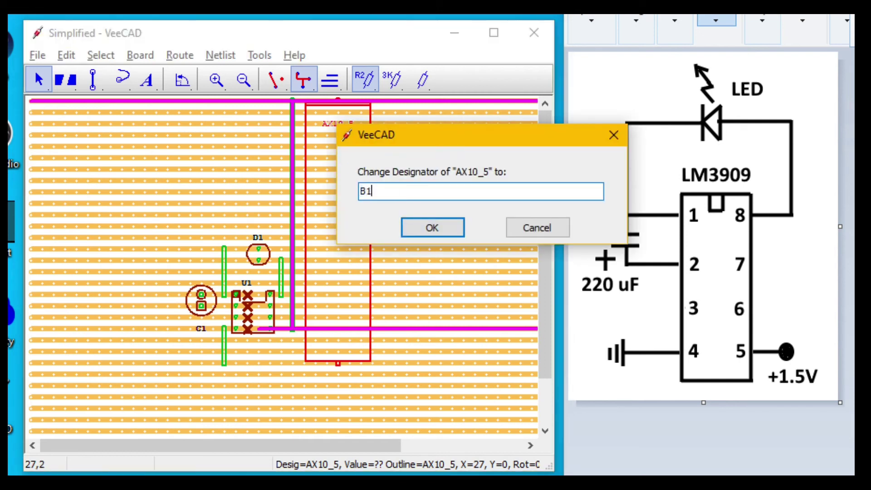
pyautogui.click(445, 233)
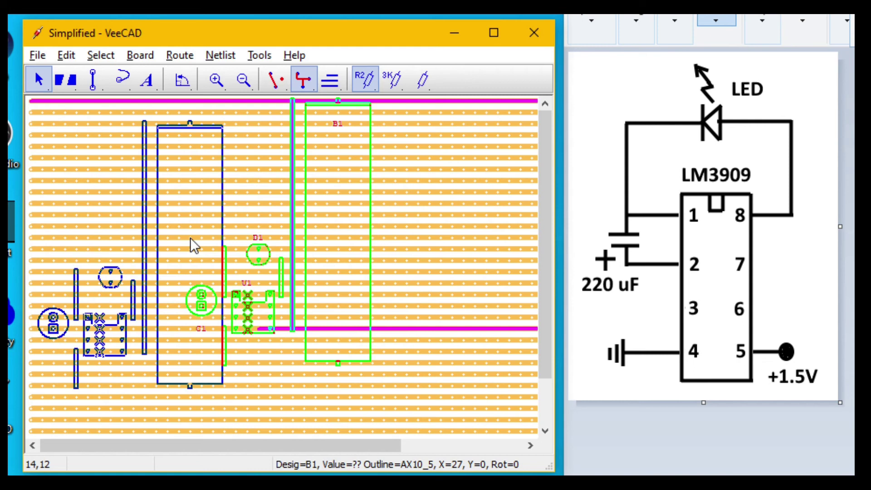
# Drag all parts leftward, then set the board size to 21 cells across and 26 cells down.
pyautogui.moveTo(190, 237); pyautogui.dragTo(195, 237)
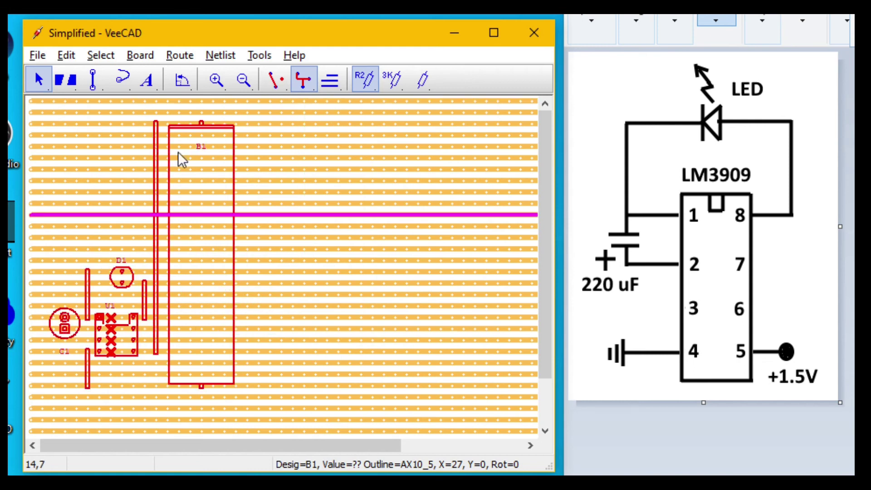
pyautogui.click(136, 57)
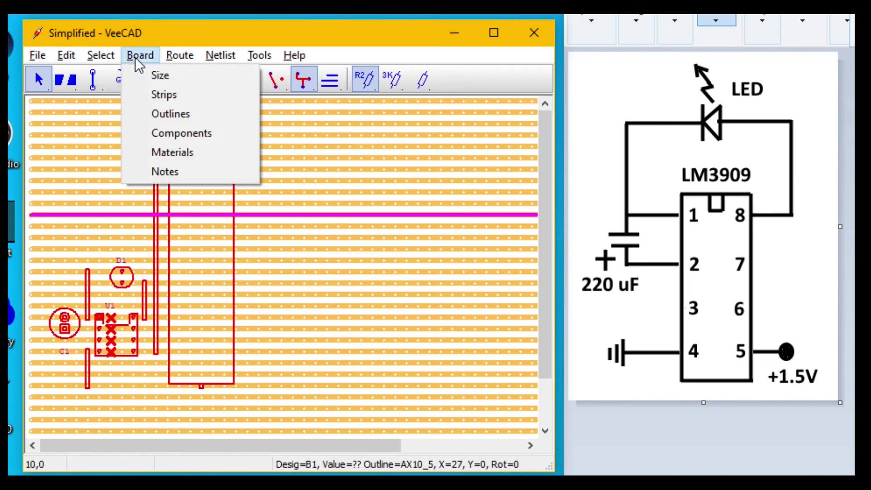
pyautogui.click(176, 82)
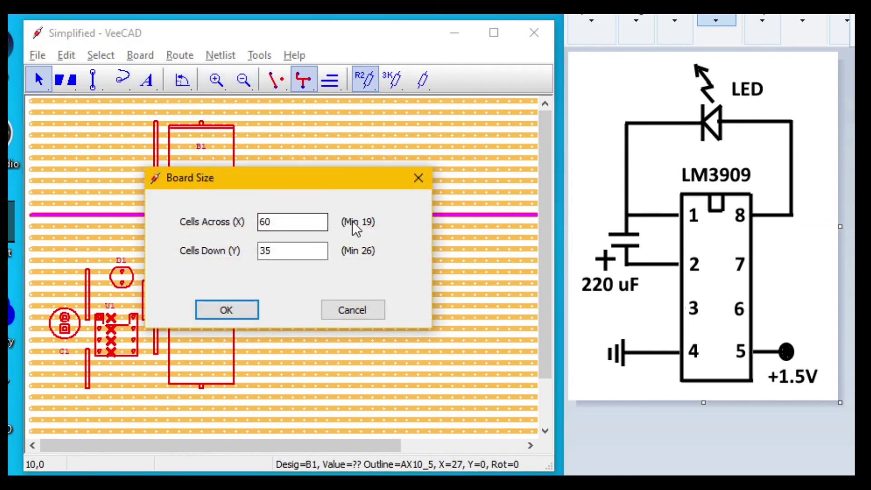
pyautogui.doubleClick(306, 222)
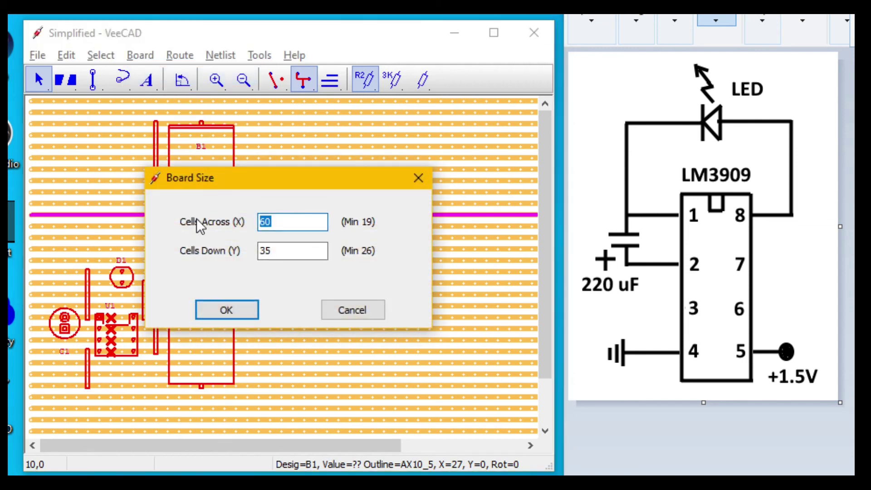
pyautogui.write('21')
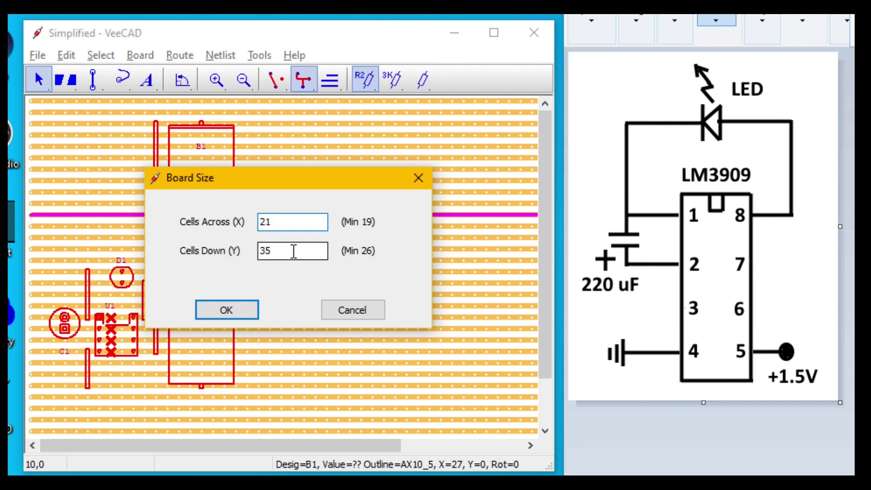
pyautogui.doubleClick(294, 251)
pyautogui.write('2')
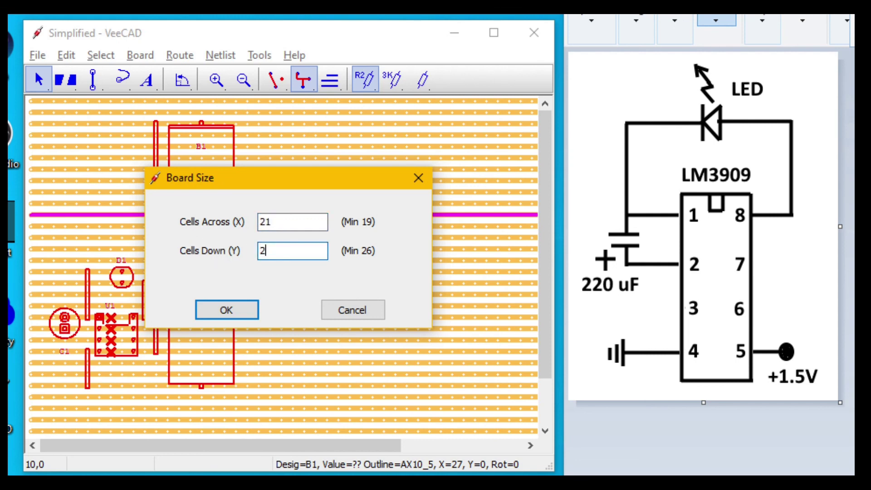
pyautogui.write('6')
pyautogui.press('Return')
pyautogui.click(38, 55)
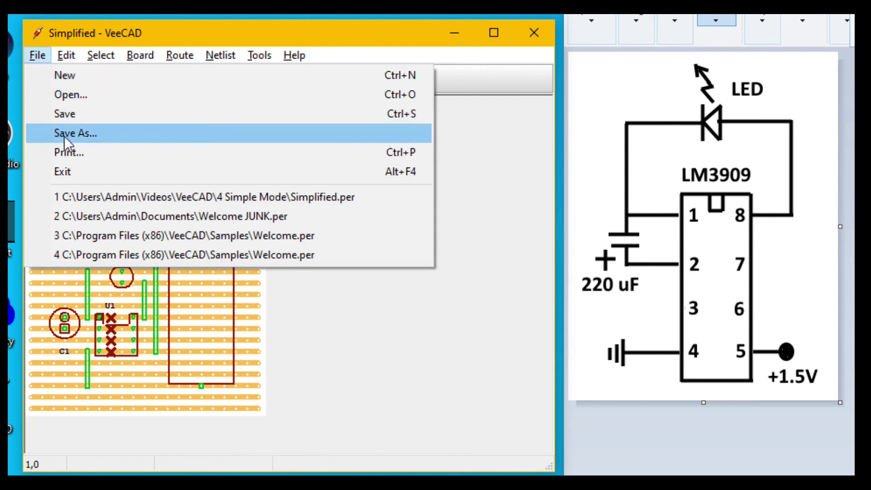
# Choose File > Print... to bring up the print setup for the finished board.
pyautogui.click(78, 152)
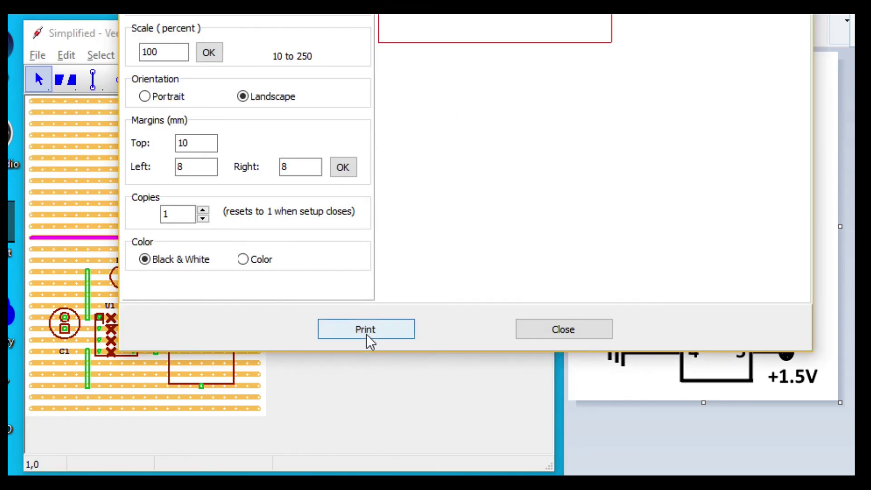